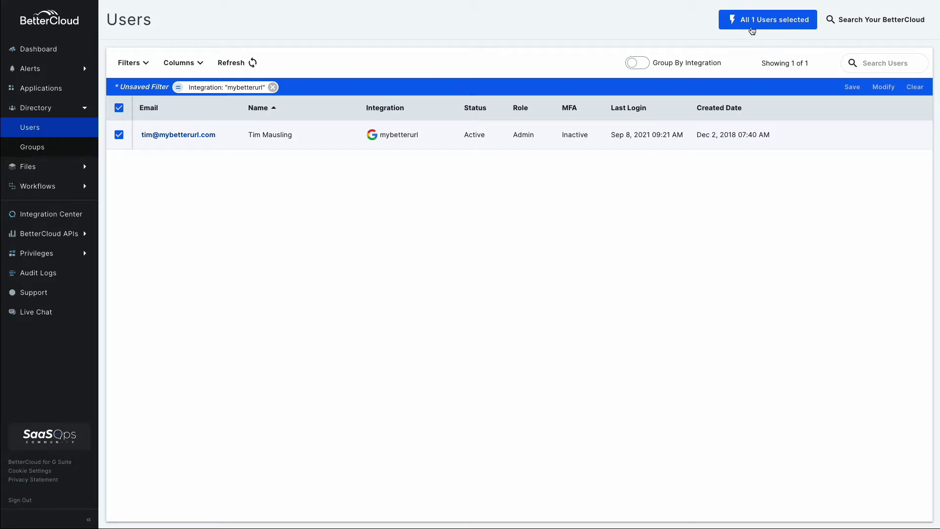
# Step: Browse the Google and Zoom action categories available for the one selected user
pyautogui.click(754, 23)
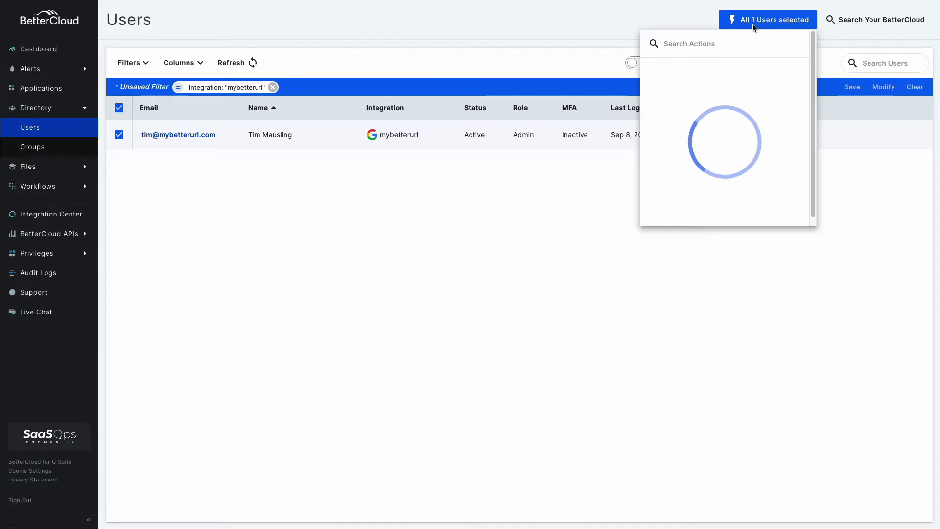
pyautogui.click(668, 134)
pyautogui.scroll(-1, 741, 174)
pyautogui.scroll(-3, 742, 174)
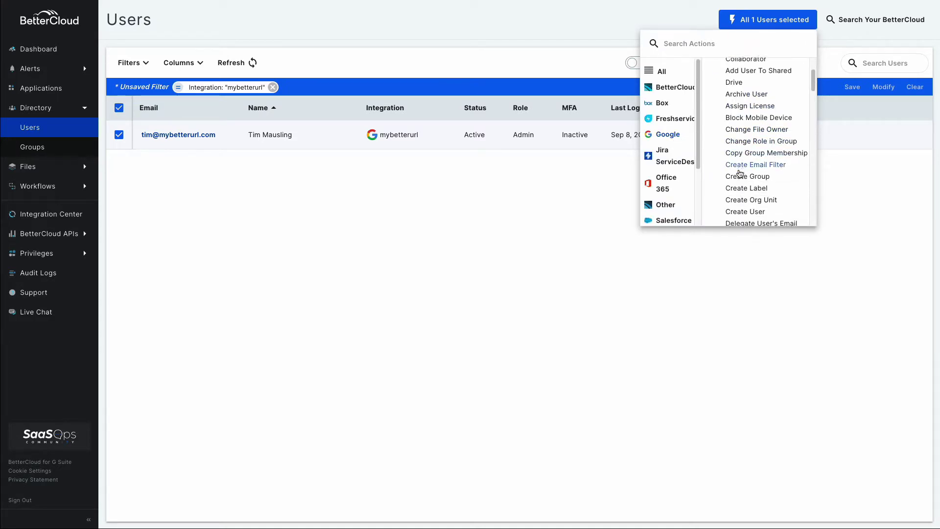
pyautogui.scroll(-2, 661, 196)
pyautogui.click(664, 219)
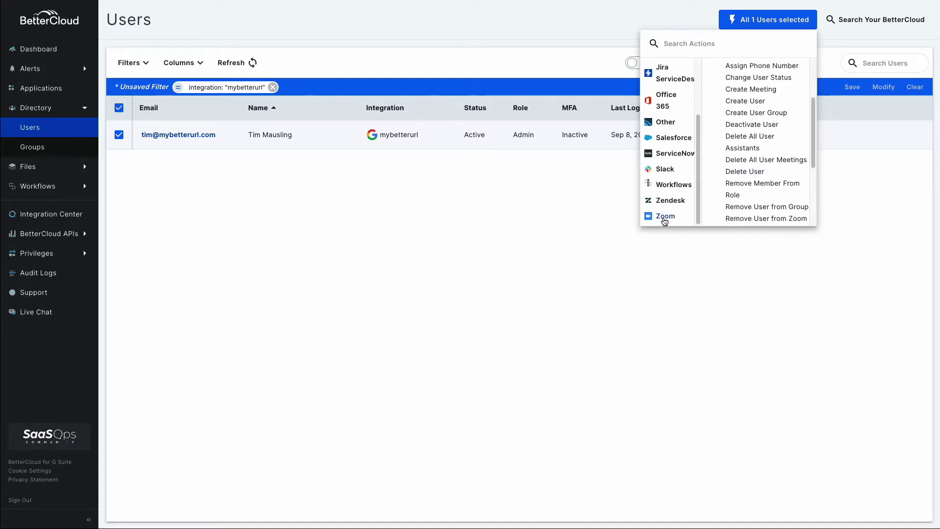
pyautogui.scroll(-3, 755, 214)
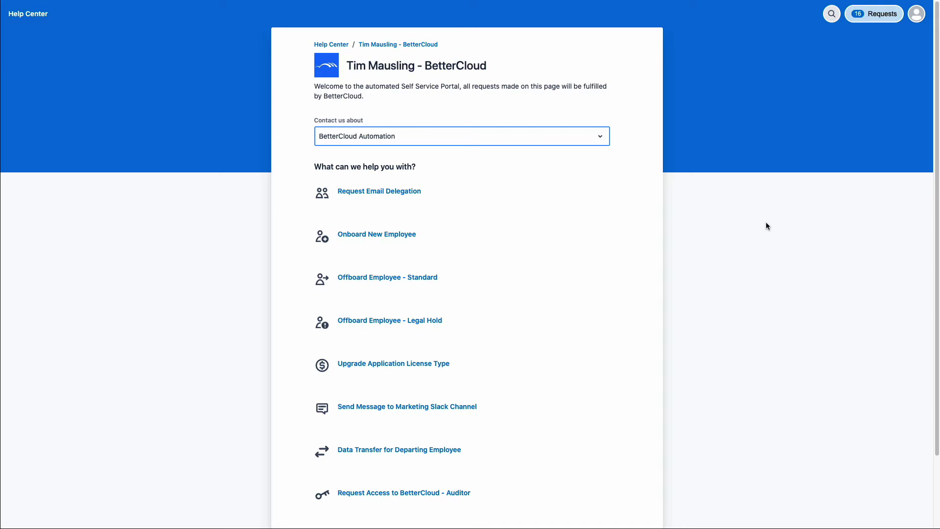
# Step: Open the Request Email Delegation form in the Help Center portal
pyautogui.click(436, 207)
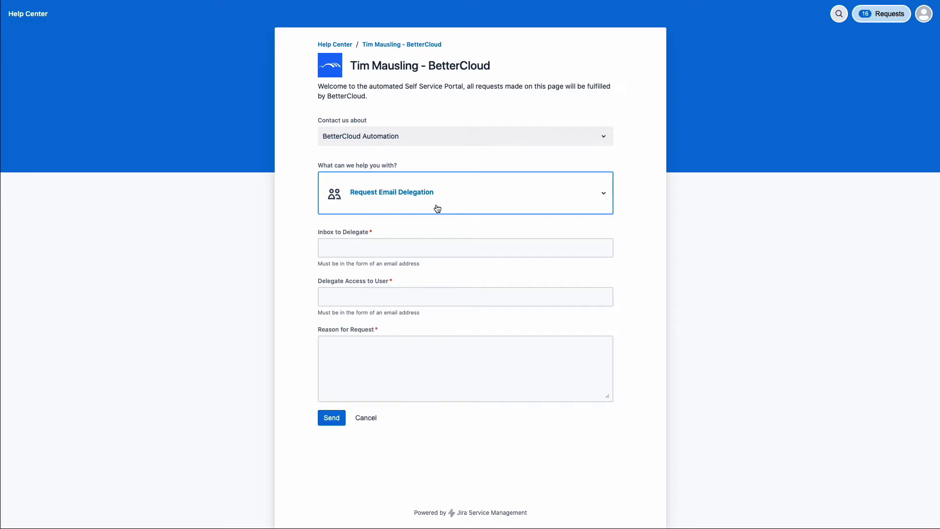
# Step: Change the request to Upgrade Application License Type with Zoom Pro as the application
pyautogui.click(438, 209)
pyautogui.scroll(-2, 467, 311)
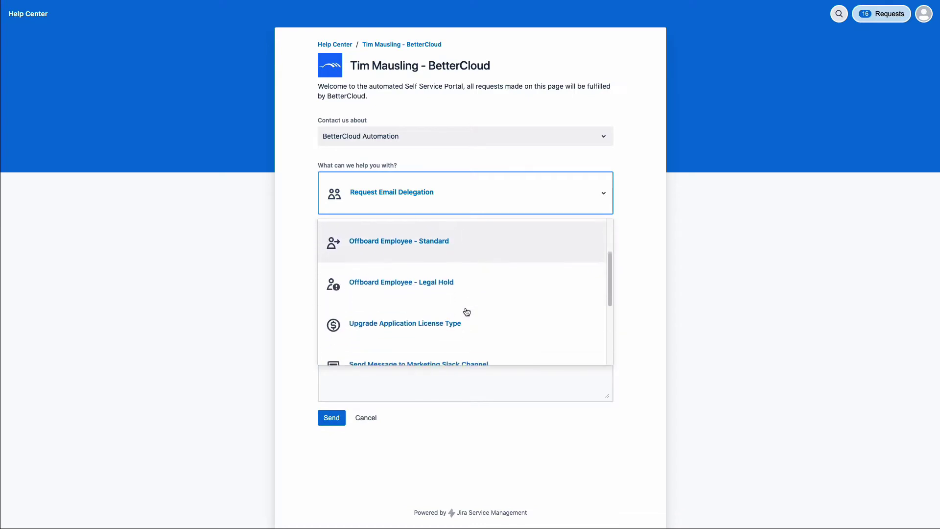
pyautogui.click(460, 319)
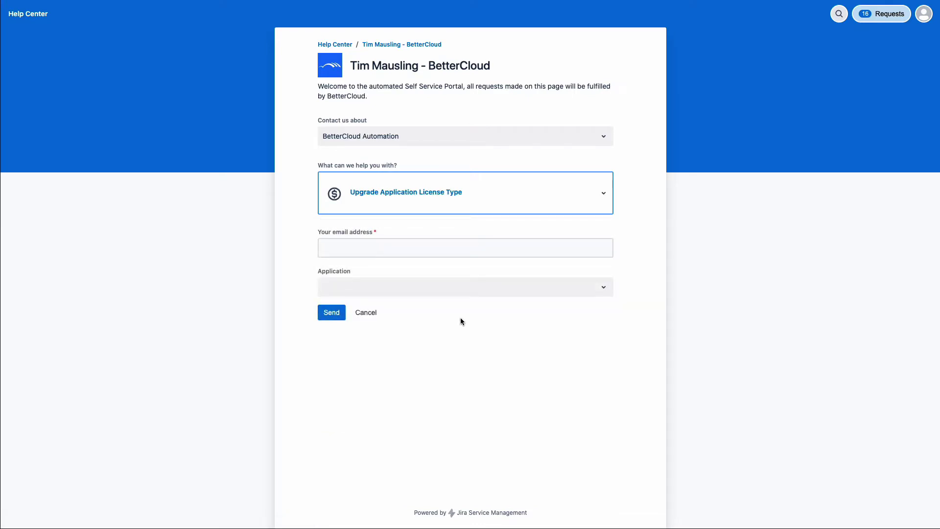
pyautogui.click(606, 289)
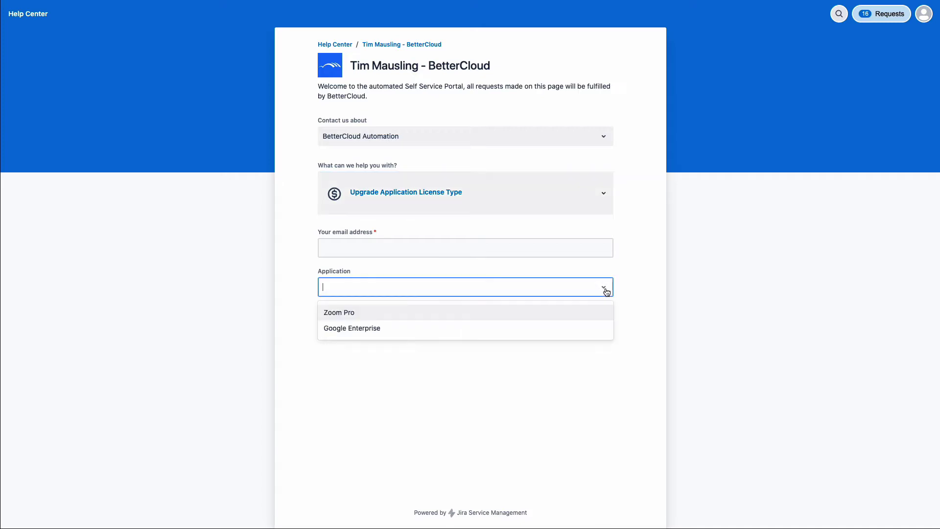
pyautogui.click(593, 313)
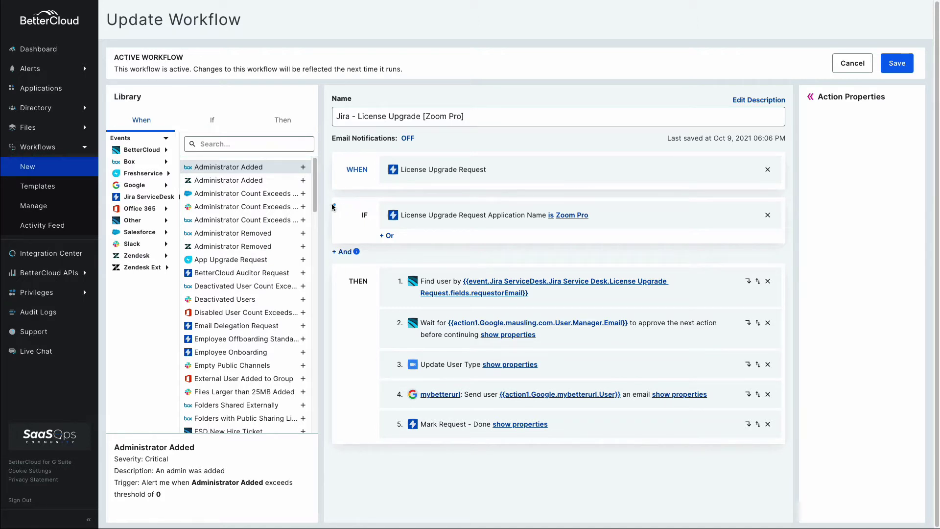
pyautogui.moveTo(332, 198)
pyautogui.mouseDown()
pyautogui.moveTo(384, 239)
pyautogui.moveTo(624, 245)
pyautogui.mouseUp()
pyautogui.moveTo(385, 267); pyautogui.dragTo(692, 306)
# Step: Set the approval step's Approver to Manager's Email from the Google '1. Action: User' lookup
pyautogui.click(594, 328)
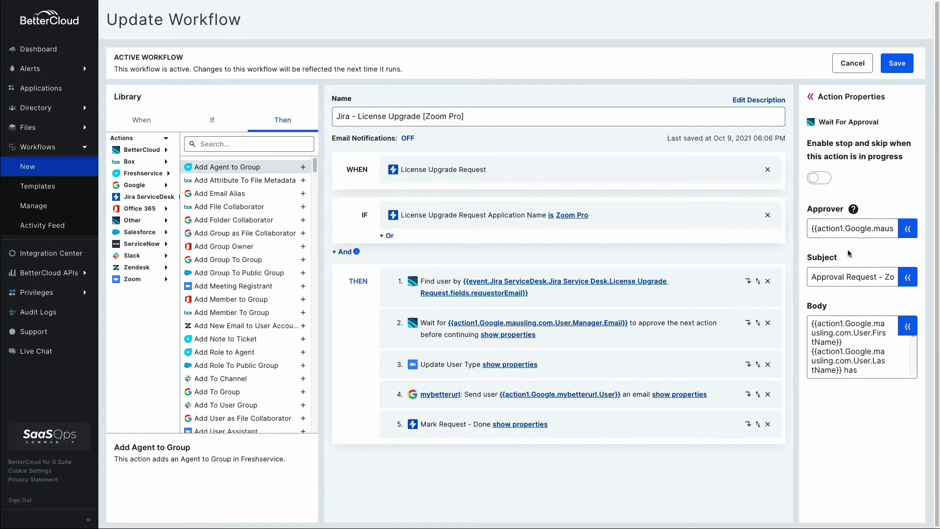
pyautogui.click(908, 228)
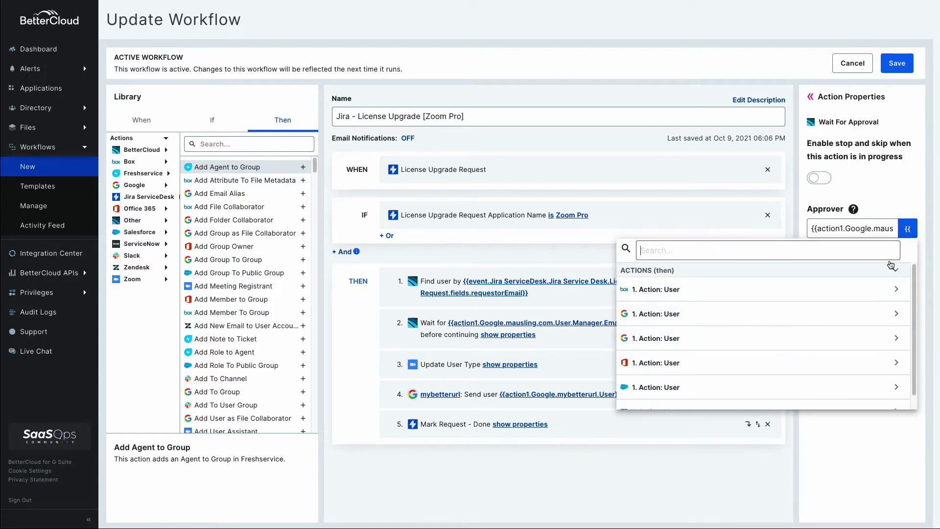
pyautogui.click(856, 319)
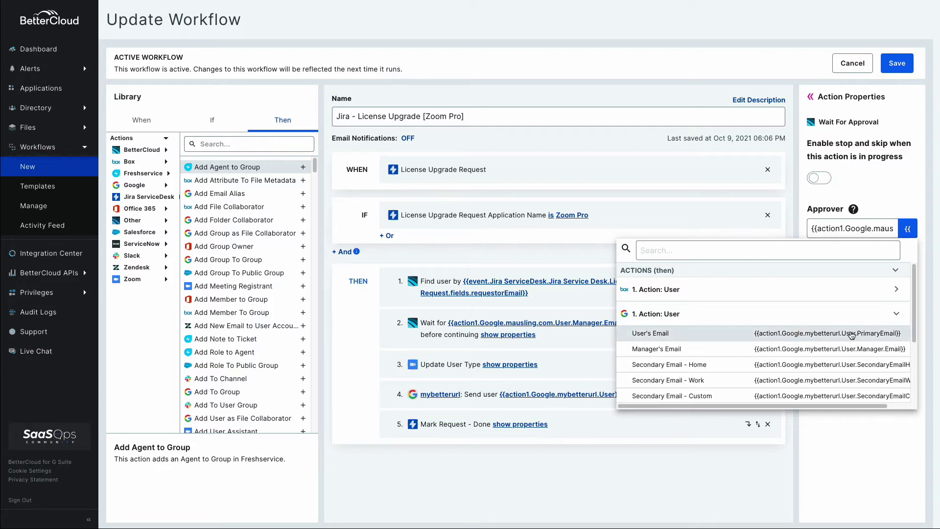
pyautogui.click(846, 349)
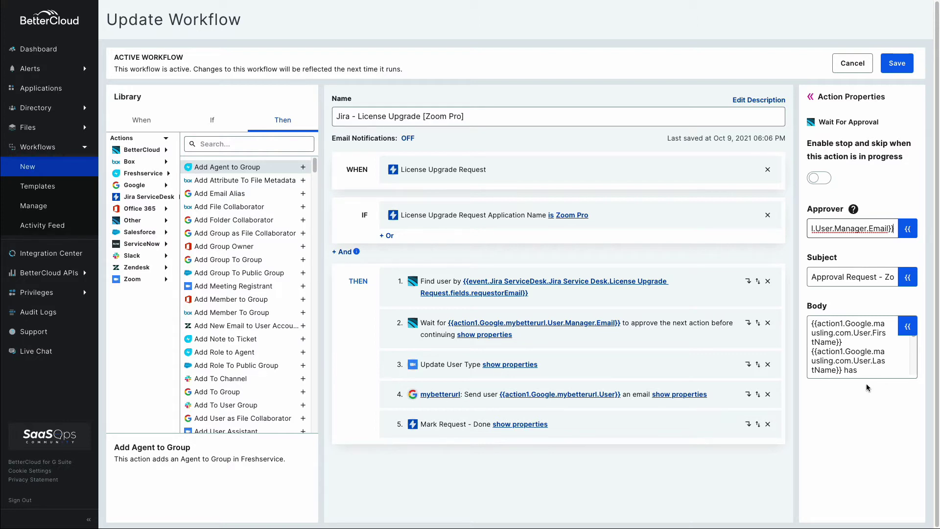
pyautogui.click(867, 388)
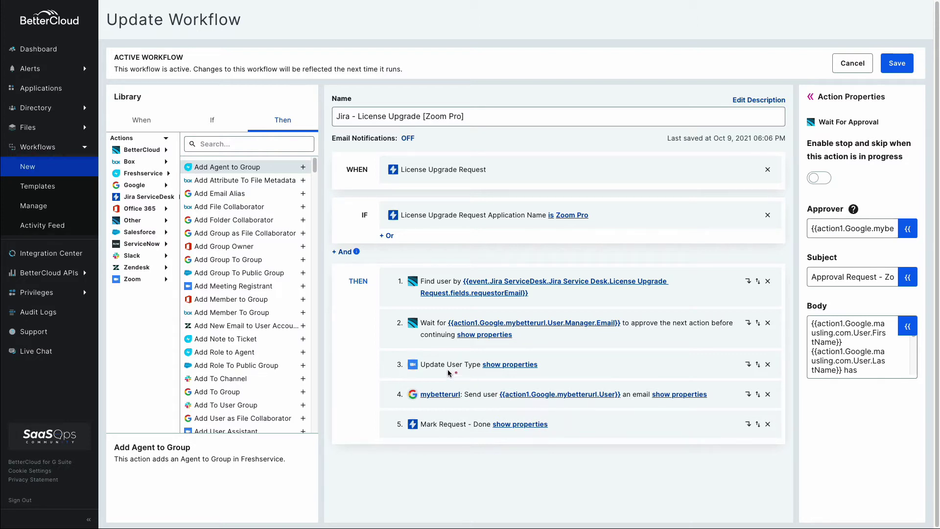
pyautogui.moveTo(390, 350)
pyautogui.mouseDown()
pyautogui.moveTo(430, 372)
pyautogui.moveTo(562, 381)
pyautogui.mouseUp()
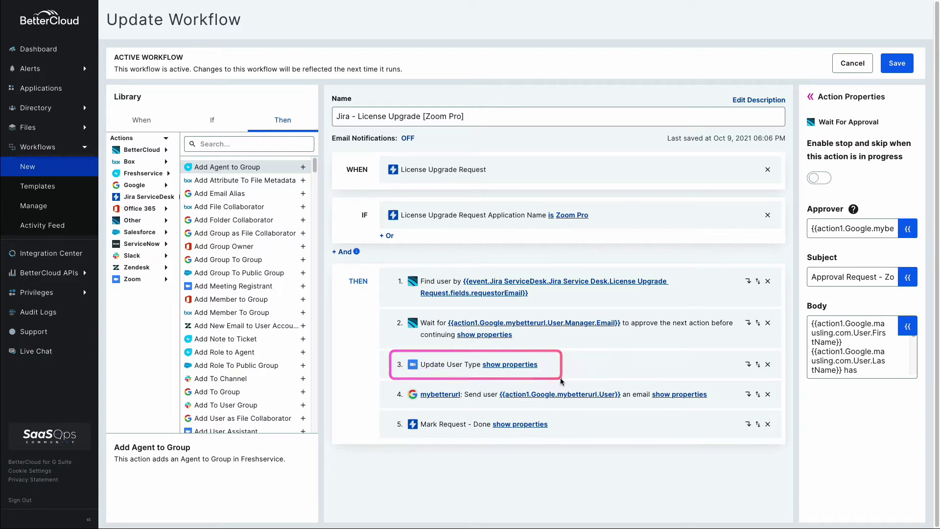
# Step: Show and then hide the properties of the 'Approved - Zoom License Upgrade' email step
pyautogui.click(666, 396)
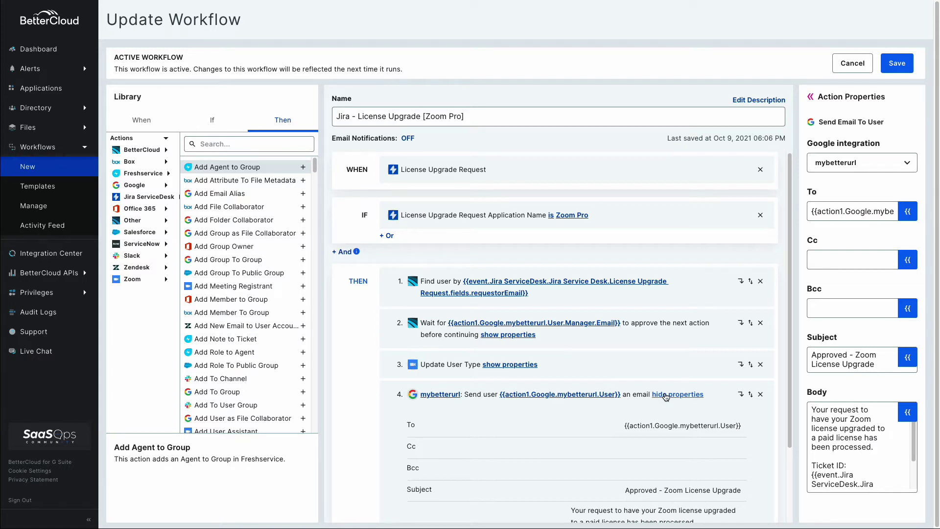
pyautogui.click(666, 396)
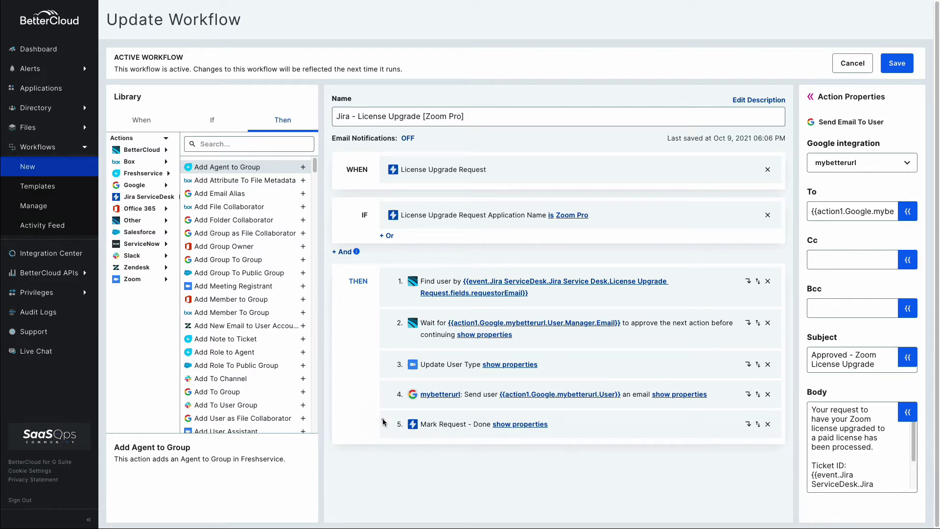
pyautogui.moveTo(384, 415)
pyautogui.mouseDown()
pyautogui.moveTo(413, 434)
pyautogui.moveTo(564, 442)
pyautogui.mouseUp()
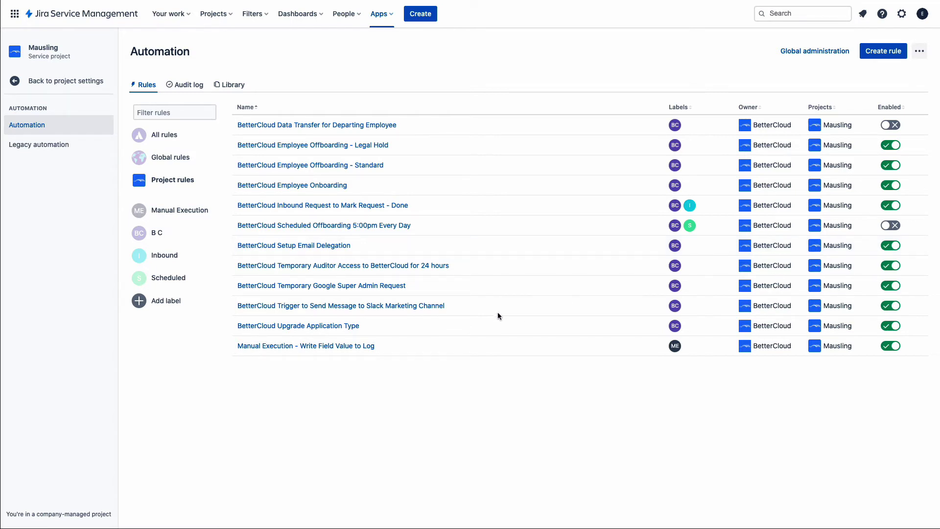
# Step: Open the BetterCloud Upgrade Application Type rule and review its trigger and components
pyautogui.click(349, 325)
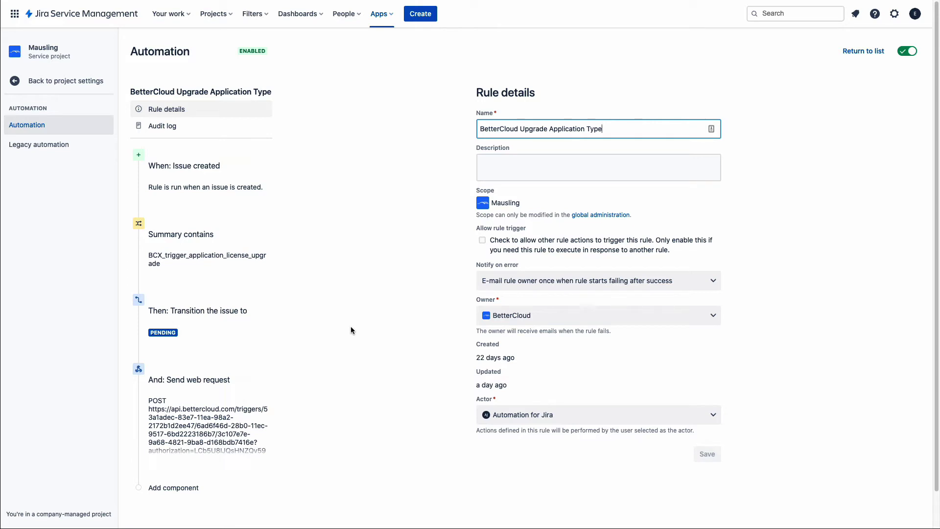
pyautogui.click(351, 327)
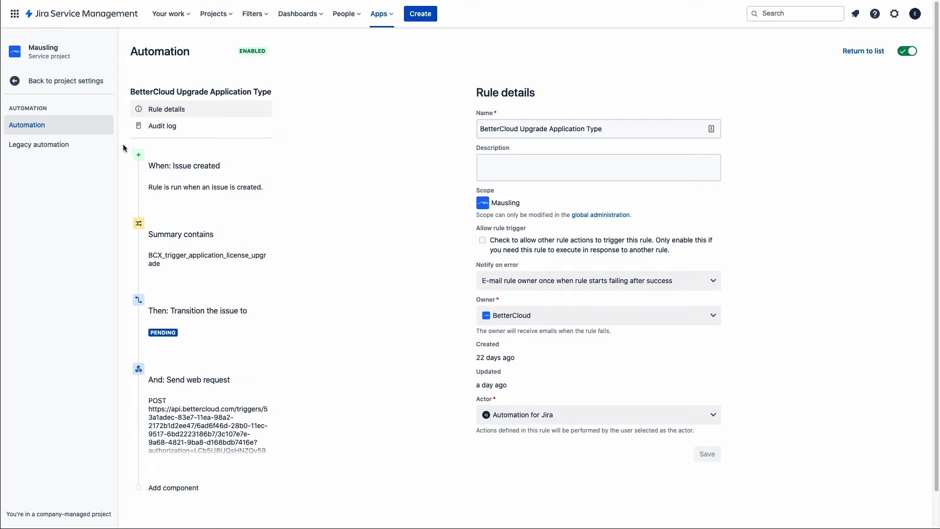
pyautogui.moveTo(125, 143); pyautogui.dragTo(289, 206)
pyautogui.moveTo(142, 220)
pyautogui.mouseDown()
pyautogui.moveTo(273, 252)
pyautogui.moveTo(299, 274)
pyautogui.mouseUp()
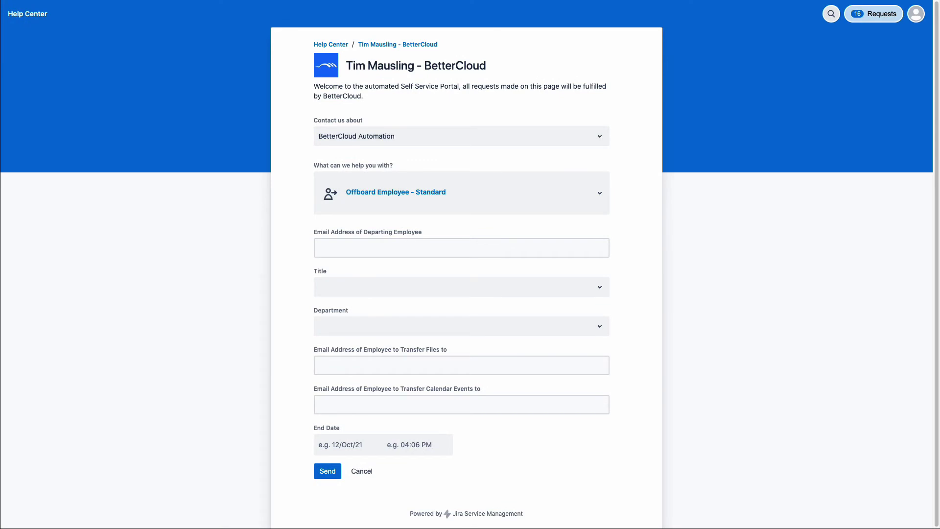
# Step: Expand the Title dropdown on the Offboard Employee - Standard form to list job titles
pyautogui.click(850, 204)
pyautogui.moveTo(300, 222)
pyautogui.mouseDown()
pyautogui.moveTo(531, 268)
pyautogui.moveTo(621, 267)
pyautogui.mouseUp()
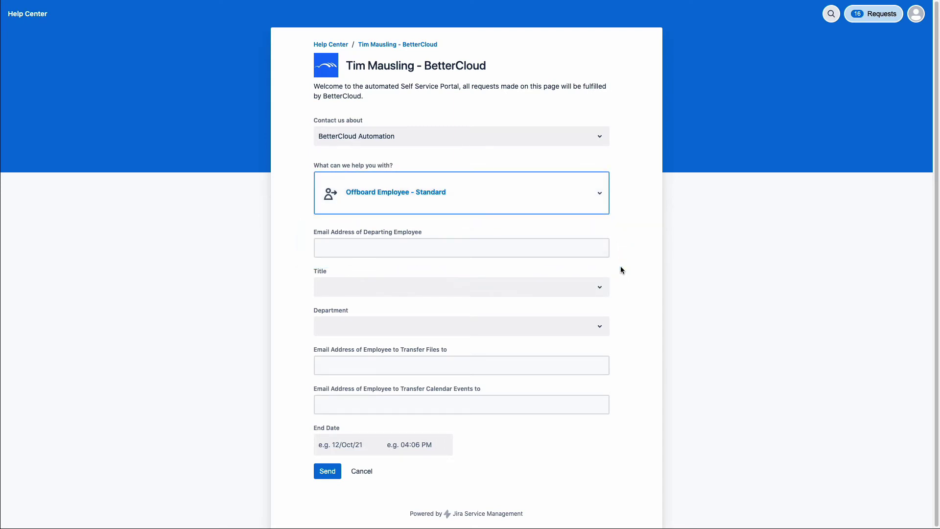
pyautogui.click(602, 289)
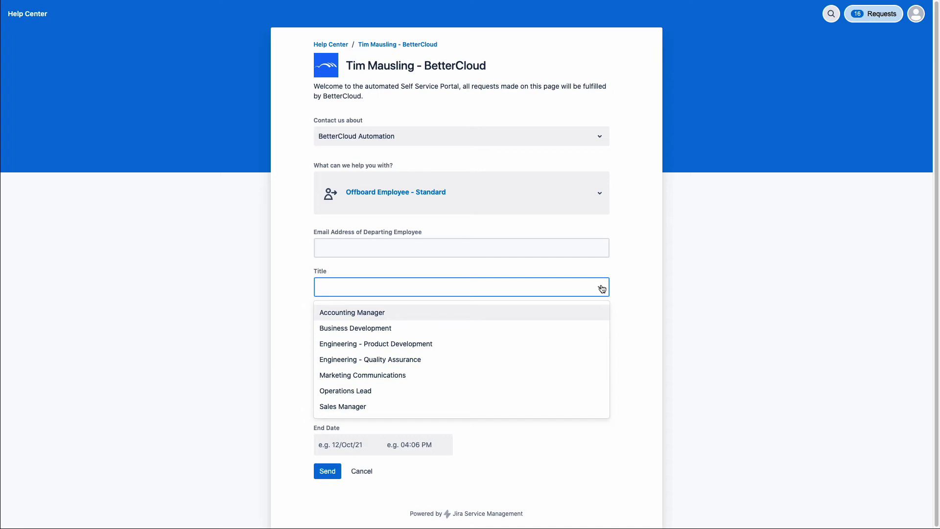
# Step: Set Title to Accounting Manager and Department to Accounting
pyautogui.click(589, 312)
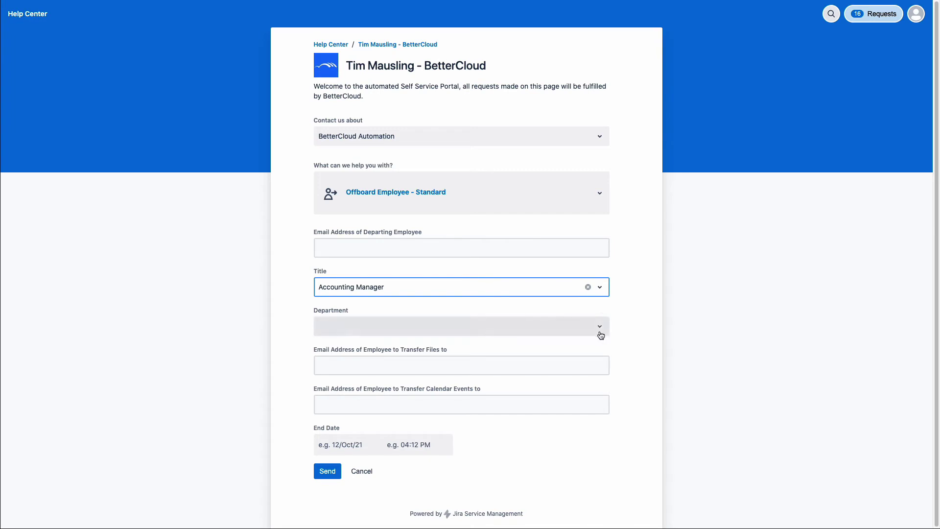
pyautogui.click(600, 329)
pyautogui.click(594, 352)
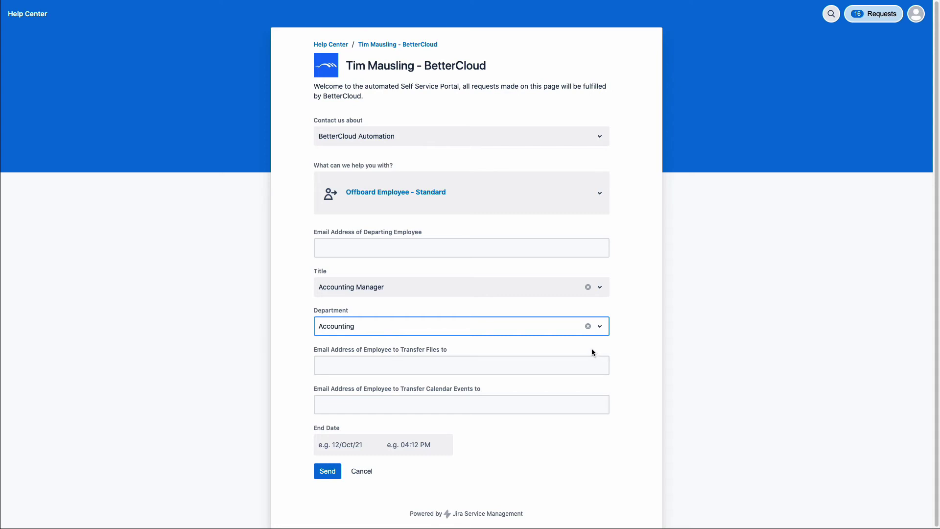
# Step: Highlight the two transfer-files email fields and the End Date field
pyautogui.press('Tab')
pyautogui.click(587, 352)
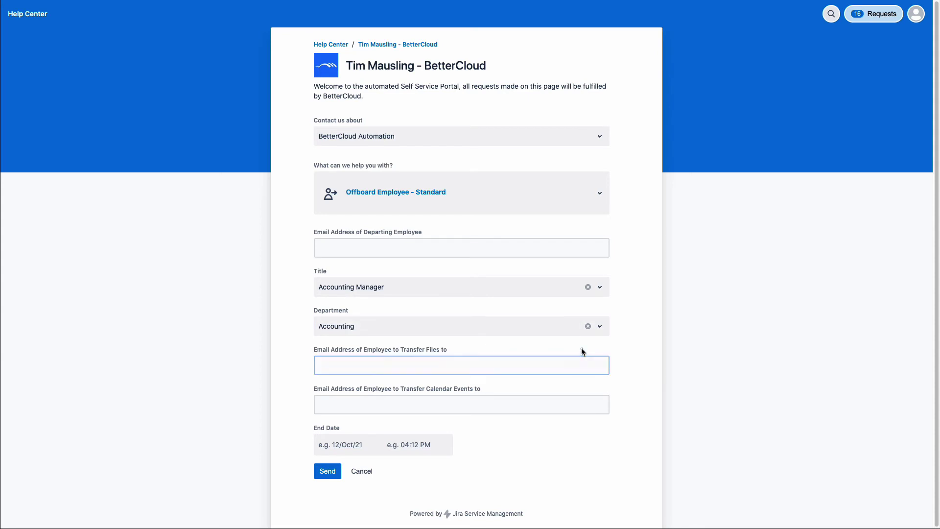
pyautogui.moveTo(302, 337)
pyautogui.mouseDown()
pyautogui.moveTo(399, 382)
pyautogui.moveTo(544, 421)
pyautogui.moveTo(626, 425)
pyautogui.mouseUp()
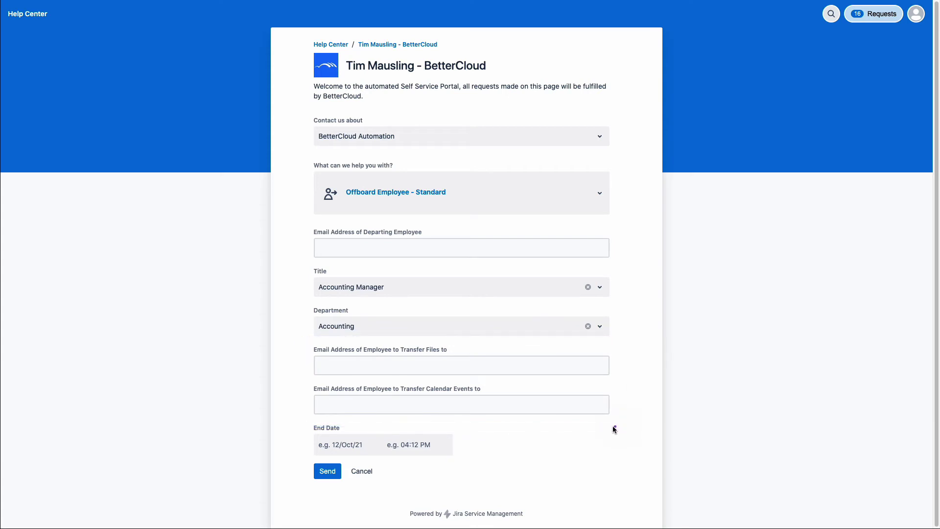
pyautogui.moveTo(310, 421)
pyautogui.mouseDown()
pyautogui.moveTo(343, 454)
pyautogui.moveTo(445, 457)
pyautogui.mouseUp()
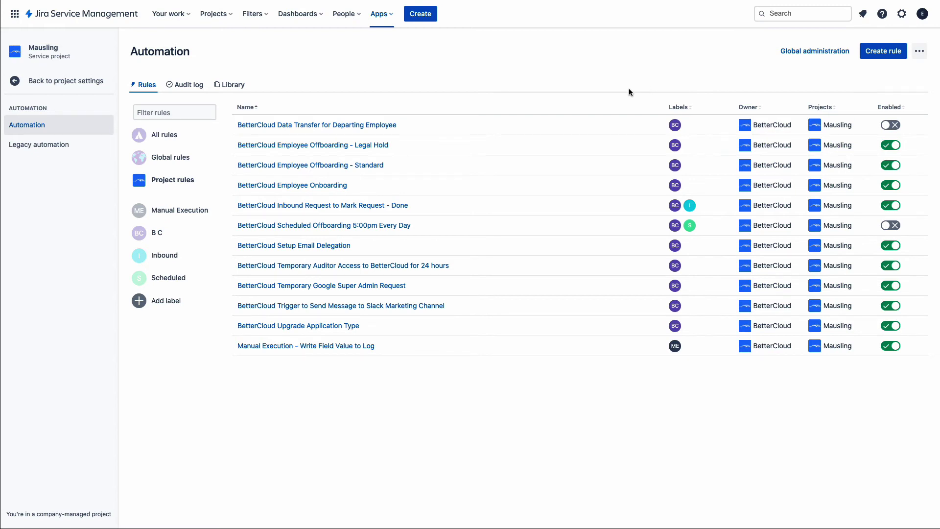
pyautogui.click(375, 225)
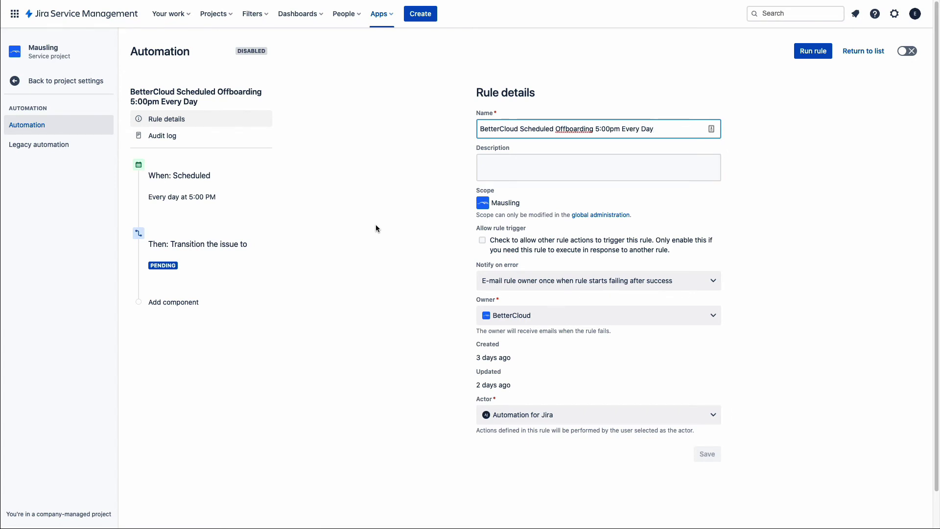
pyautogui.click(222, 189)
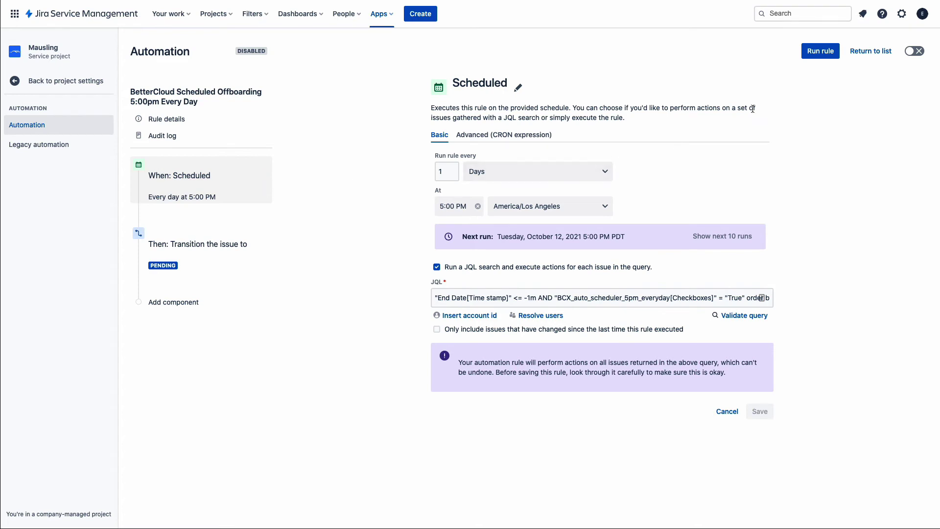
pyautogui.click(869, 52)
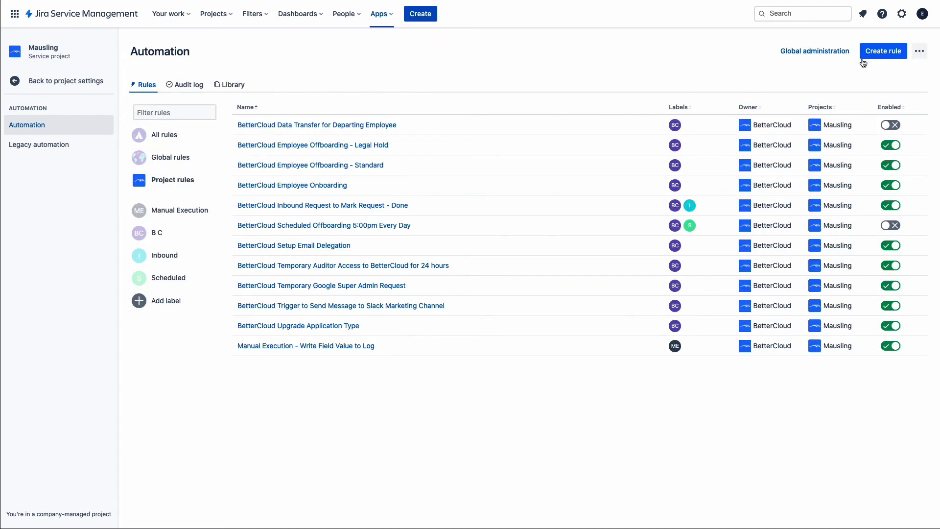
# Step: Open the Employee Offboarding - Standard rule and highlight its Status is Pending condition
pyautogui.click(357, 166)
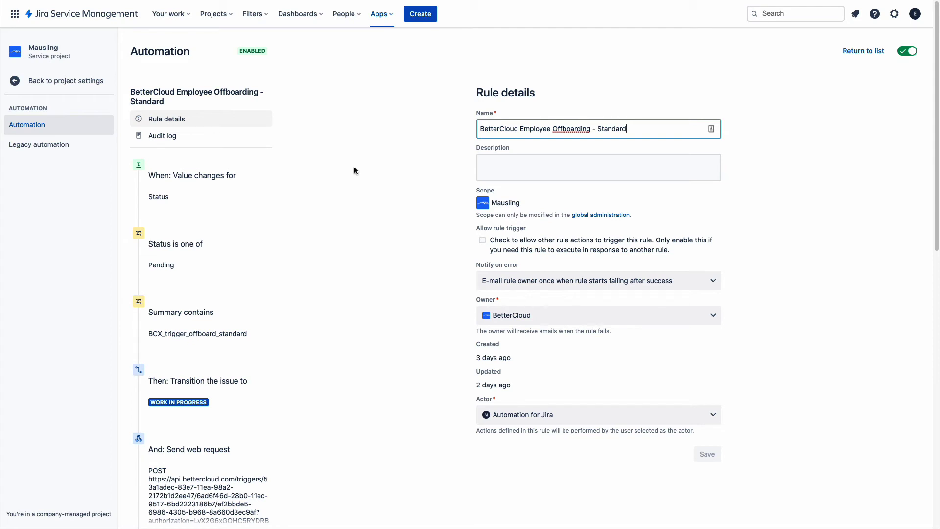
pyautogui.click(354, 167)
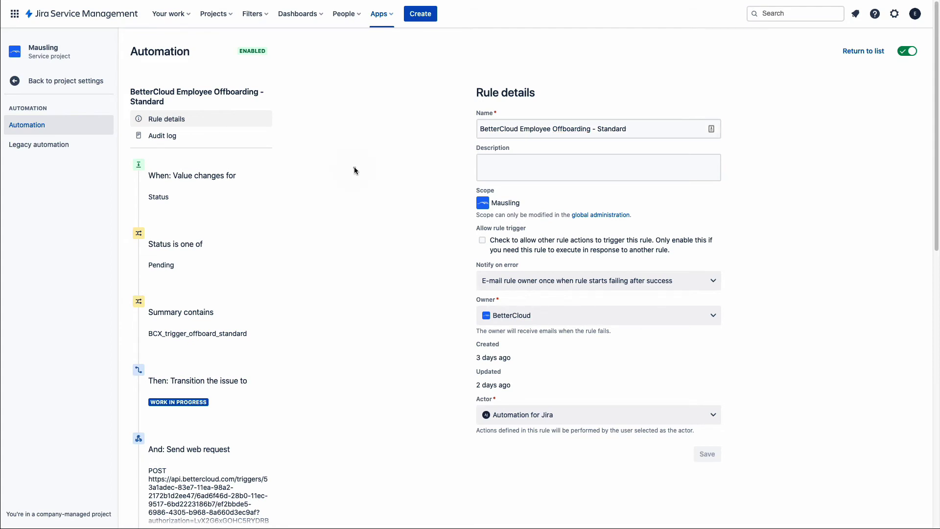
pyautogui.moveTo(153, 223)
pyautogui.mouseDown()
pyautogui.moveTo(248, 287)
pyautogui.moveTo(268, 288)
pyautogui.mouseUp()
# Step: Scroll through the rule's Send web request actions and For Current issue branches
pyautogui.scroll(-5, 258, 338)
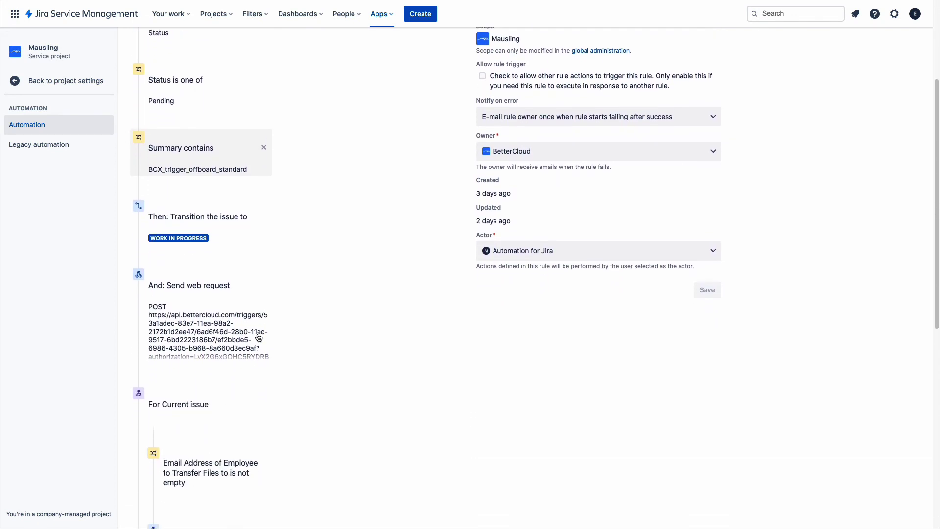
pyautogui.scroll(-3, 259, 338)
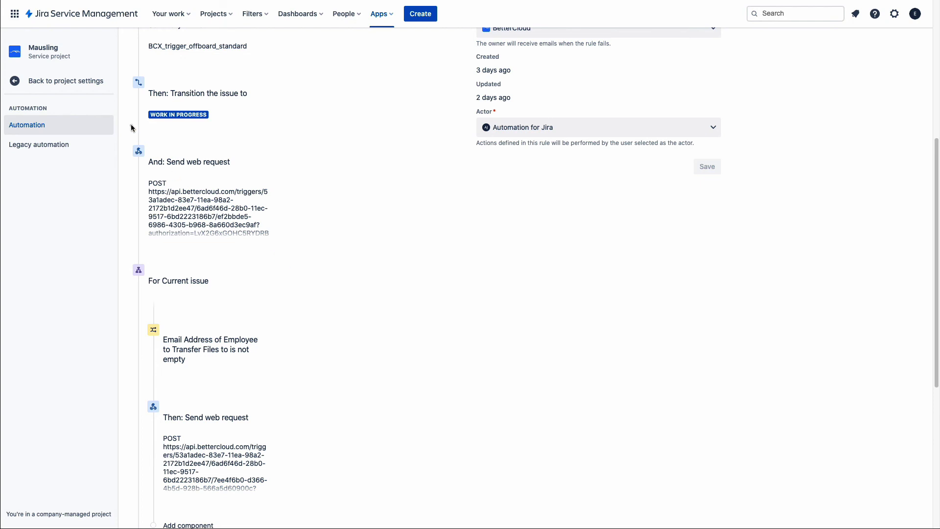
pyautogui.moveTo(129, 129)
pyautogui.mouseDown()
pyautogui.moveTo(150, 174)
pyautogui.moveTo(274, 247)
pyautogui.moveTo(294, 244)
pyautogui.mouseUp()
pyautogui.scroll(-2, 294, 244)
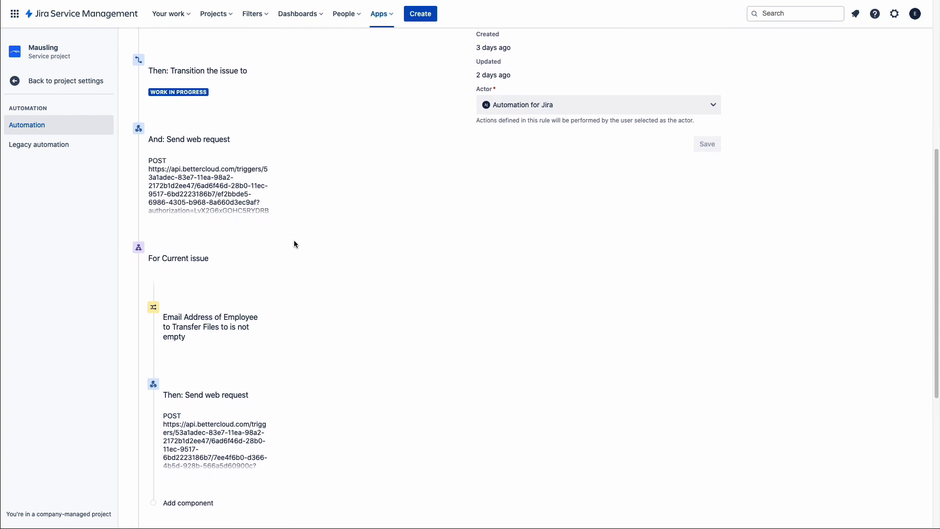
pyautogui.scroll(-5, 294, 244)
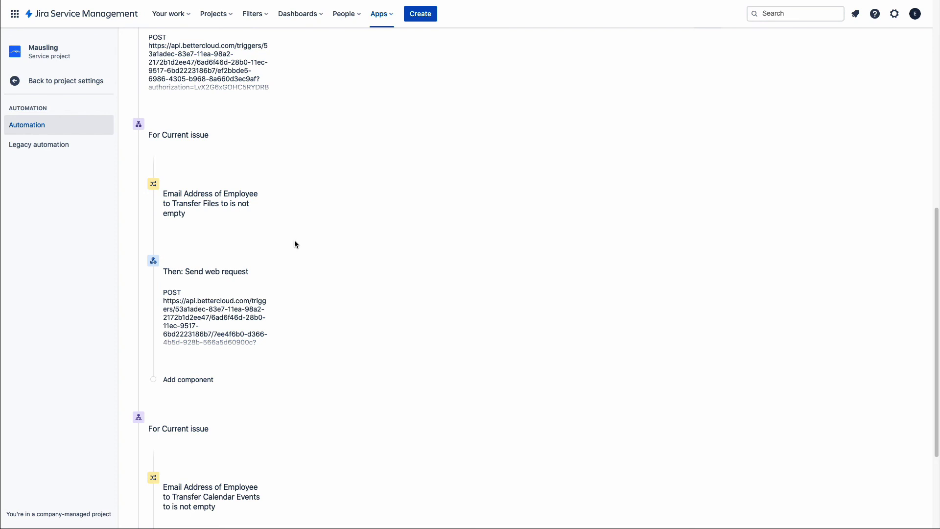
pyautogui.moveTo(269, 212)
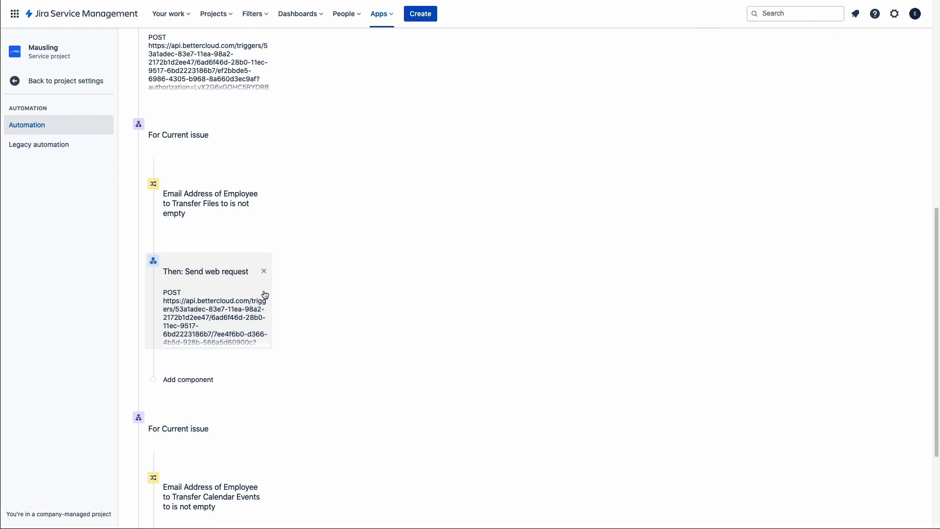
pyautogui.scroll(-5, 265, 294)
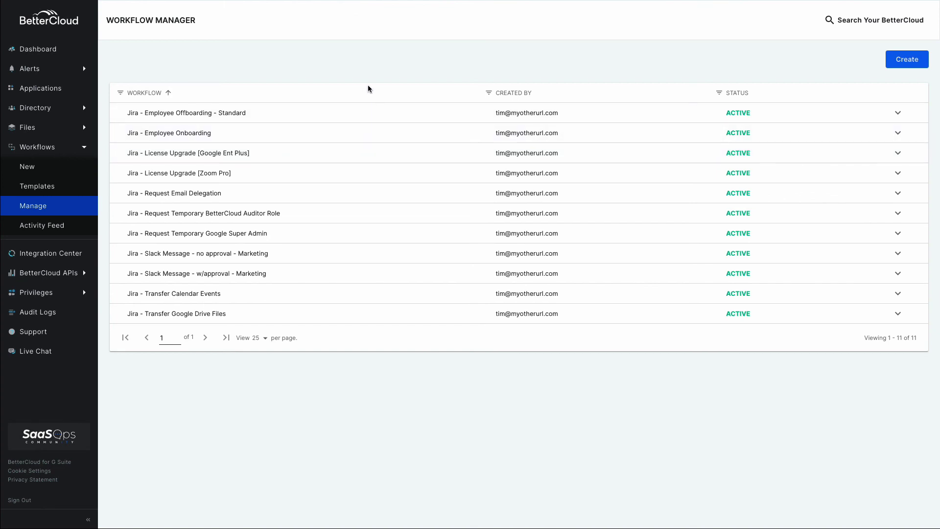
pyautogui.moveTo(123, 102)
pyautogui.mouseDown()
pyautogui.moveTo(157, 123)
pyautogui.moveTo(258, 125)
pyautogui.mouseUp()
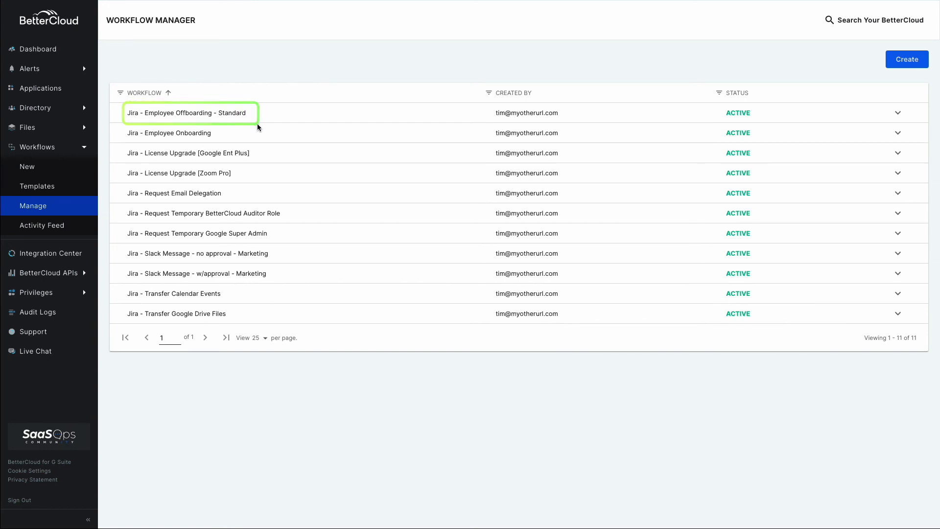
pyautogui.moveTo(120, 283); pyautogui.dragTo(238, 325)
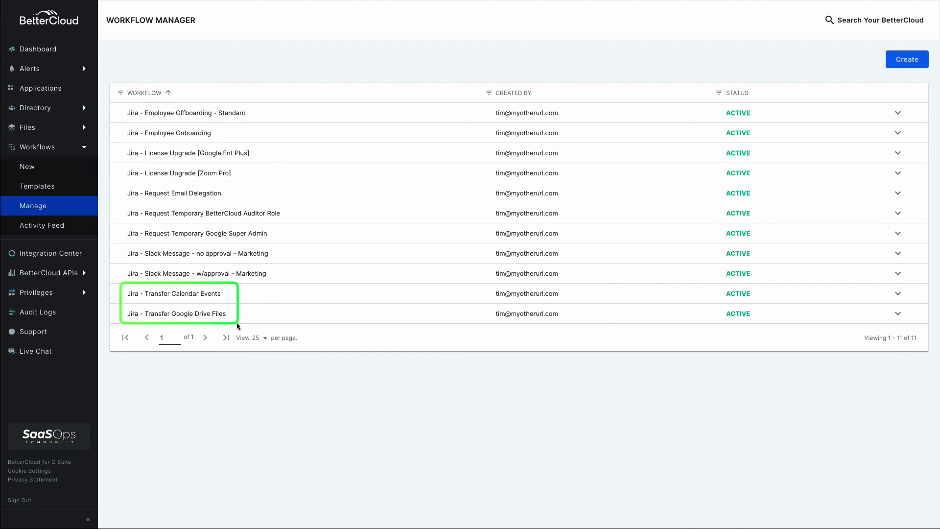